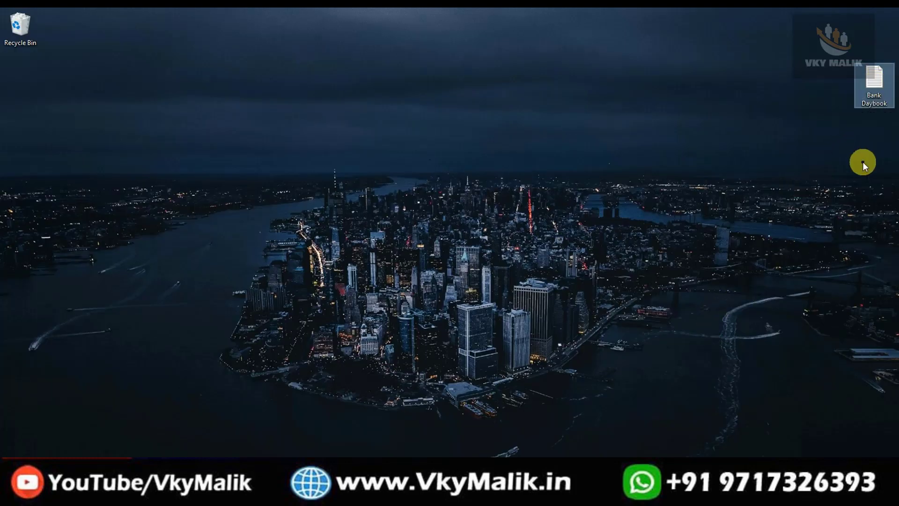
Copy the full path of the Bank Daybook text file from its security properties and close the properties
right_click(880, 79)
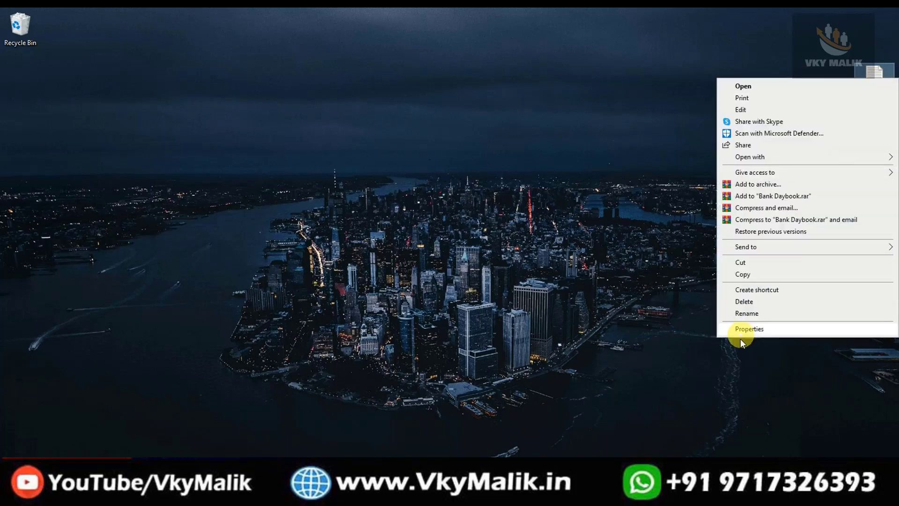
left_click(749, 330)
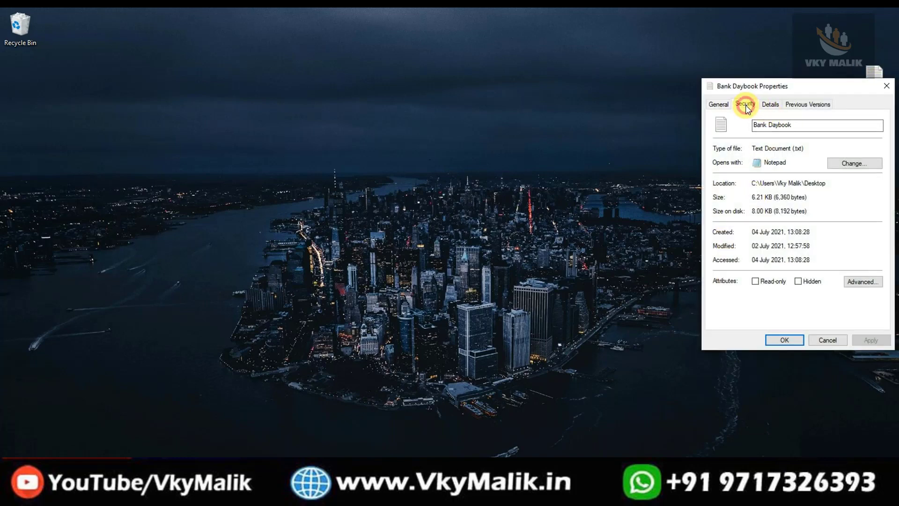
left_click(745, 104)
left_click_drag(757, 123, 873, 122)
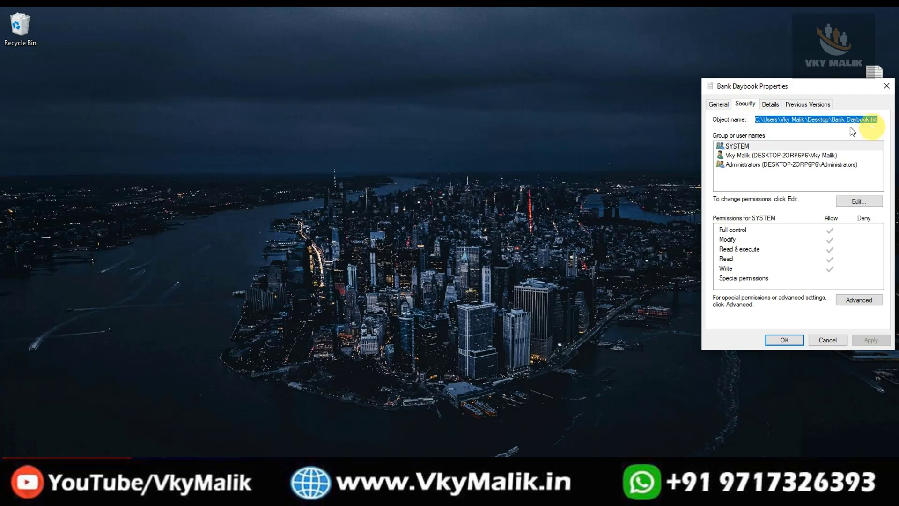
right_click(818, 123)
left_click(786, 156)
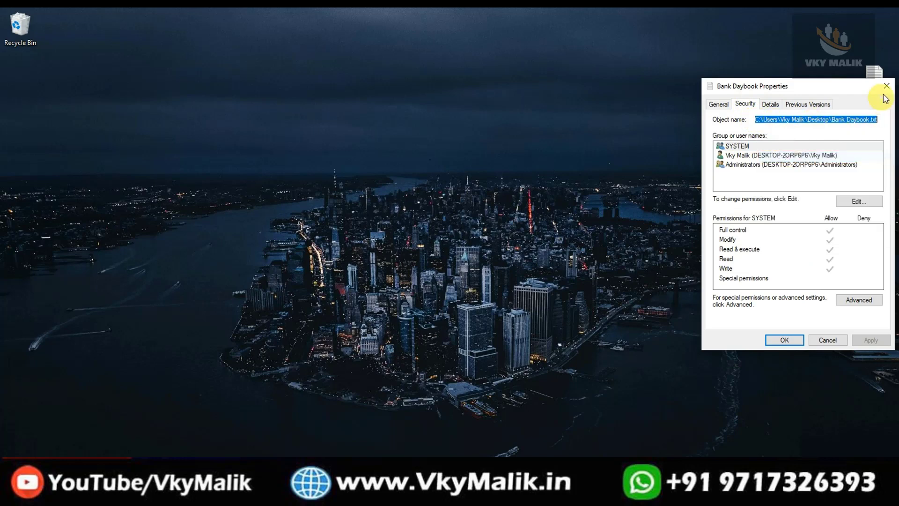
left_click(886, 86)
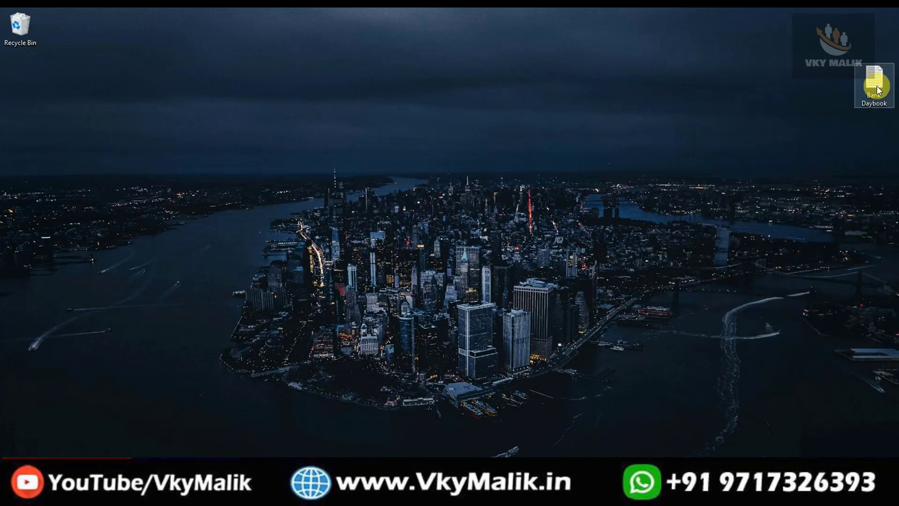
left_click(852, 111)
Switch to TallyPrime and open the local TDL configuration from the TDLs & AddOns management
key("alt+Tab")
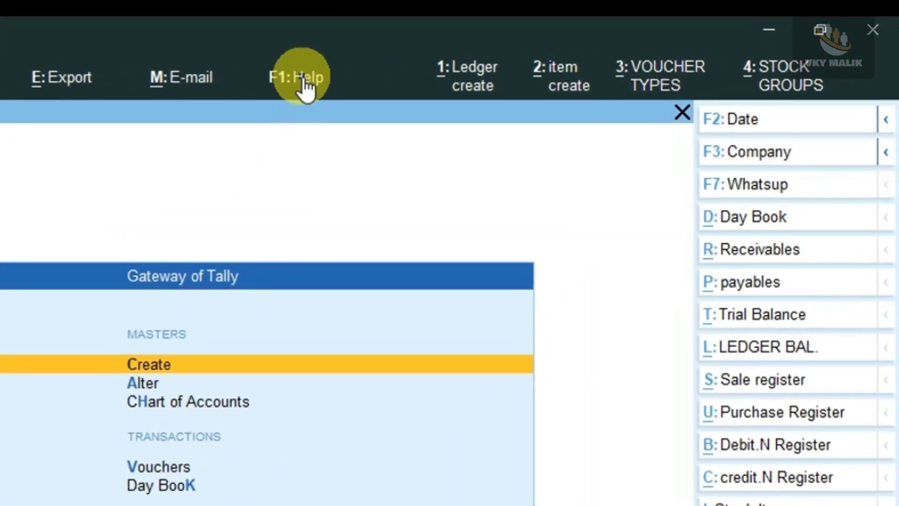
left_click(303, 77)
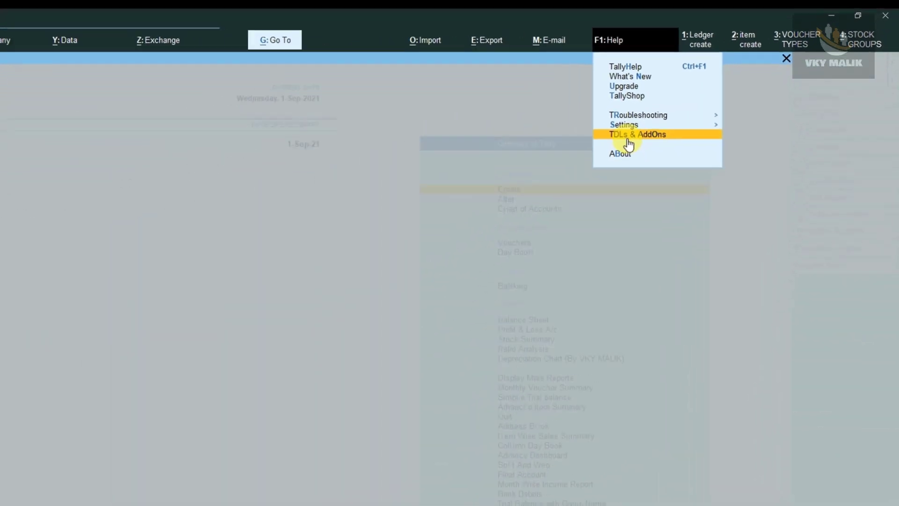
left_click(660, 126)
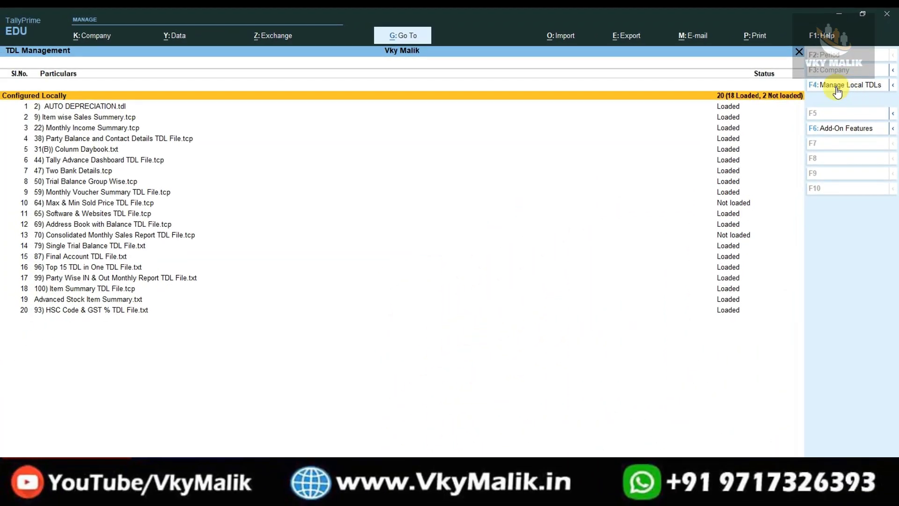
left_click(836, 89)
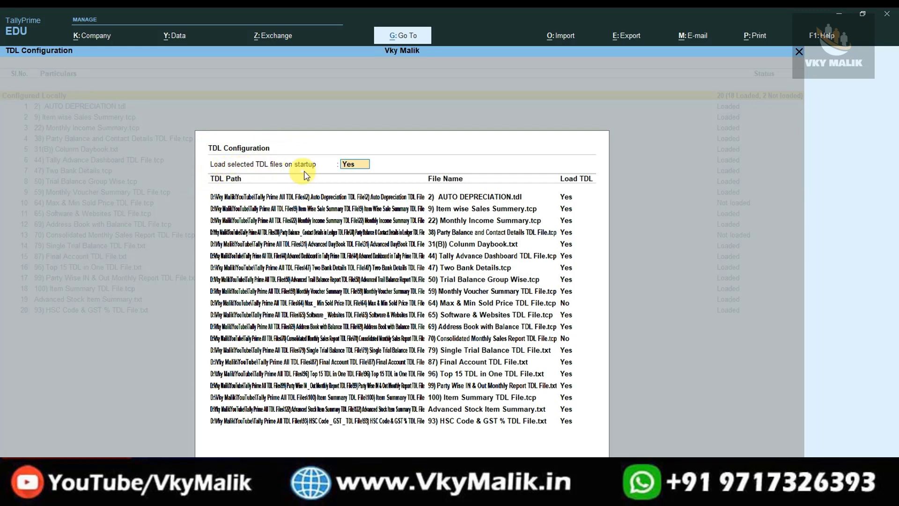
Add Bank Daybook.txt at the end of the TDL file list by specifying its copied path, and accept the configuration
key("Return")
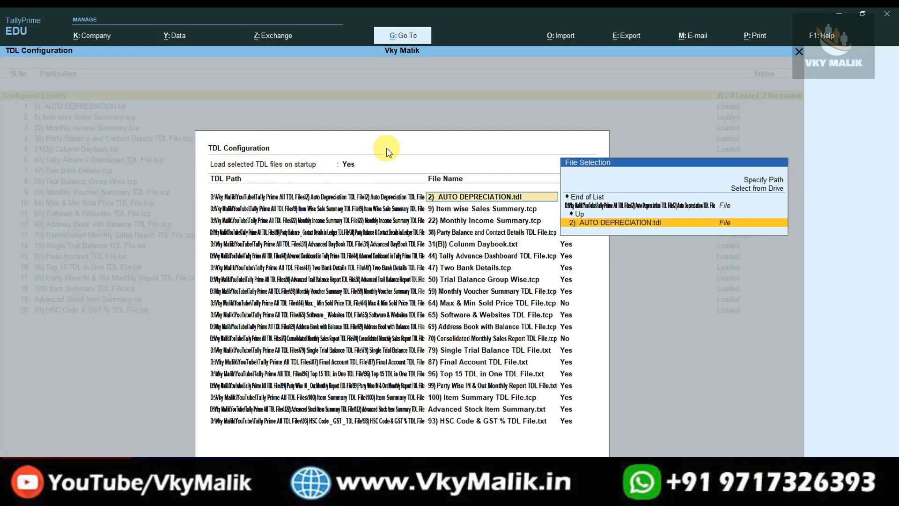
key("Down")
key("Down")
key("Down")
key("Down")
key("Down")
key("Down")
key("Down")
key("Down")
key("Down")
key("Down")
key("Down")
key("Down")
key("Down")
key("Down")
key("Down")
key("Down")
key("Down")
key("Down")
key("Down")
key("Down")
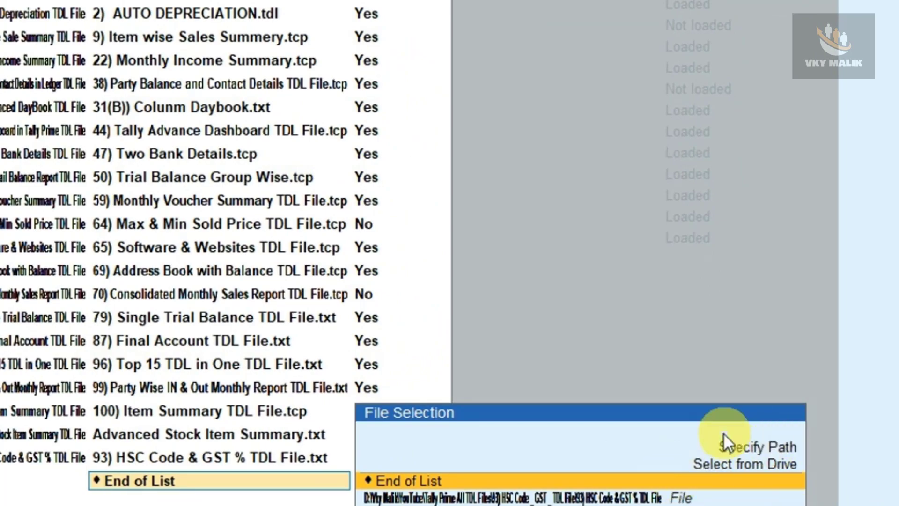
left_click(771, 466)
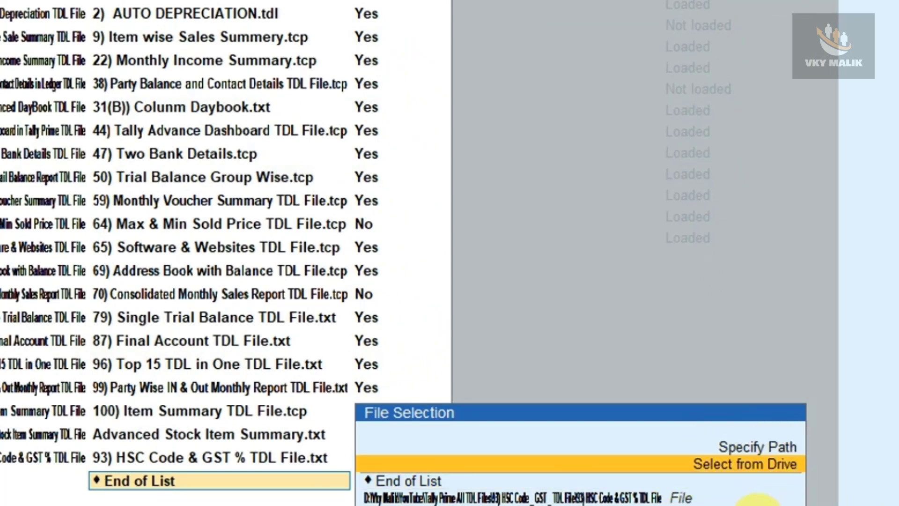
key("Up")
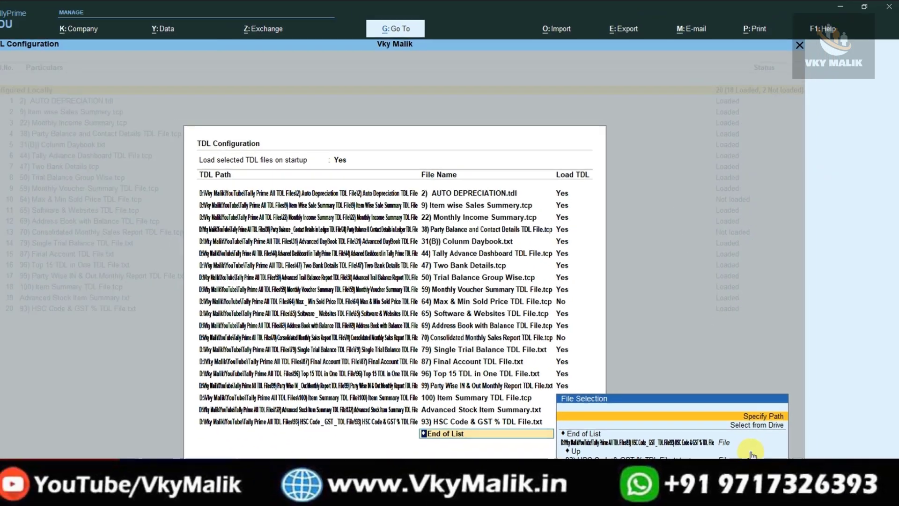
key("Return")
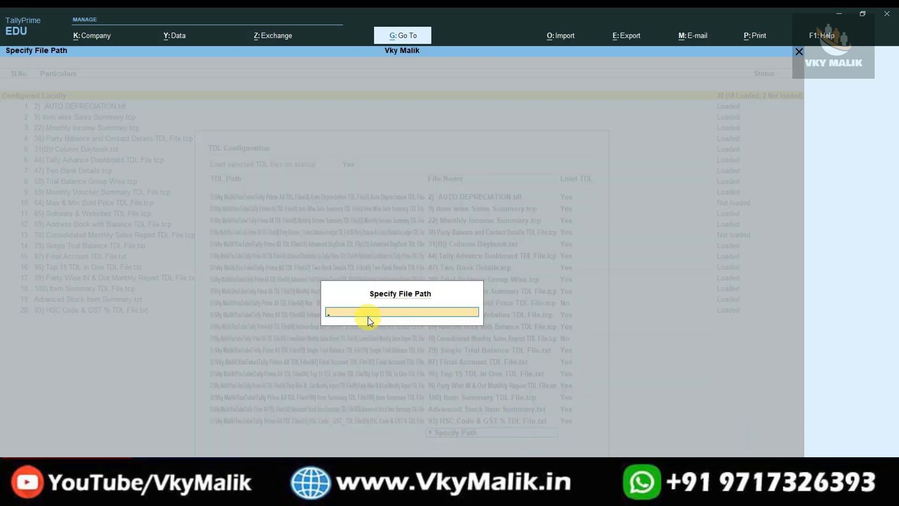
key("ctrl+v")
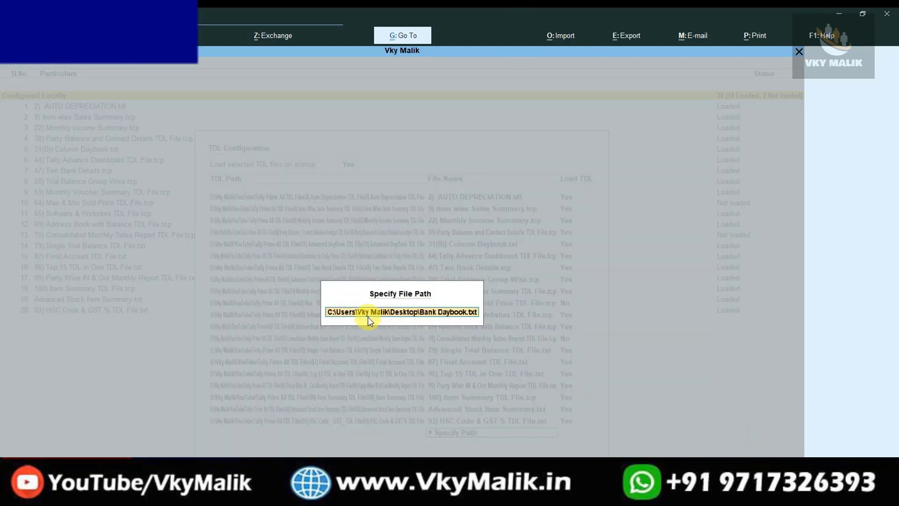
key("Return")
key("Return")
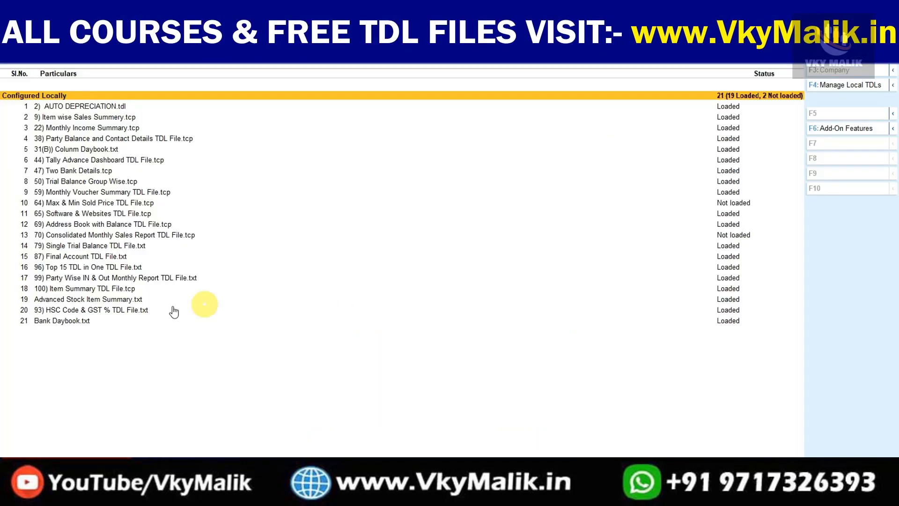
Check the Bank Daybook.txt entry, leave TDL management and open the Bank Daybook report from the Gateway of Tally
left_click(75, 320)
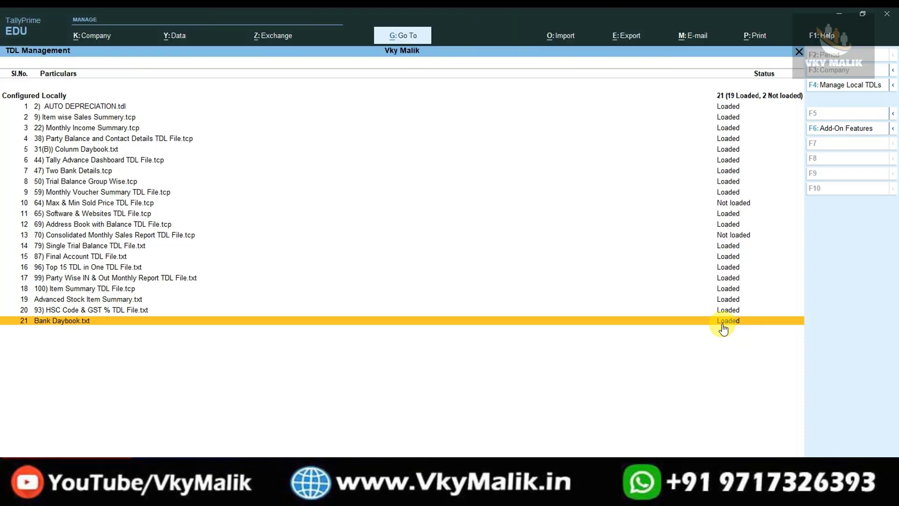
key("Escape")
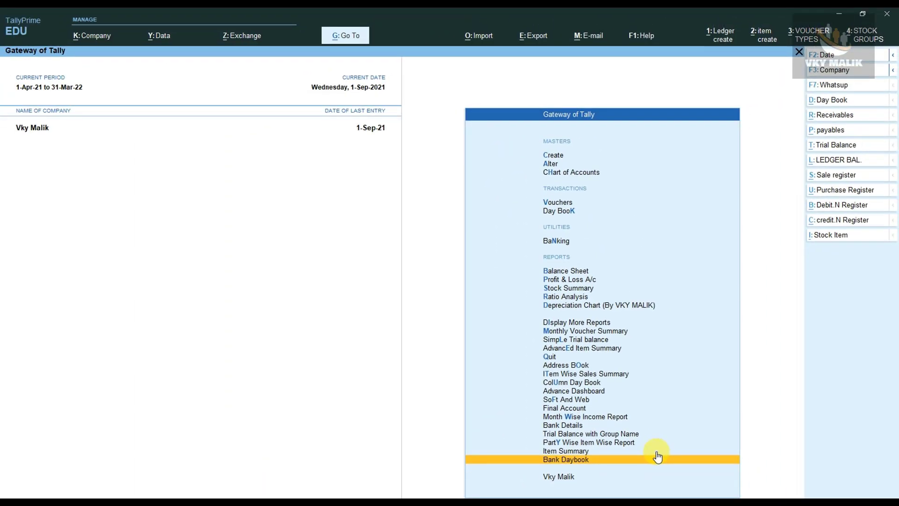
left_click(658, 457)
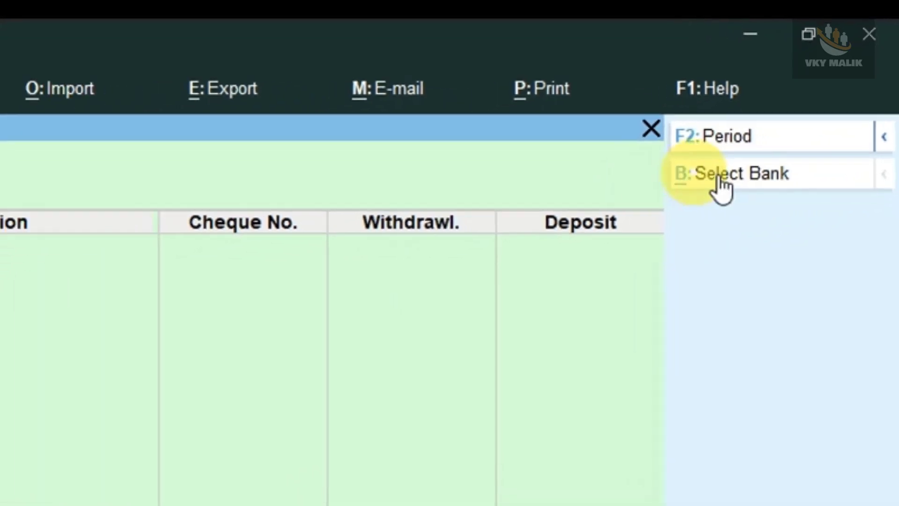
Select Kotak Mahindra Bank as the bank account for the Bank Daybook report
left_click(724, 177)
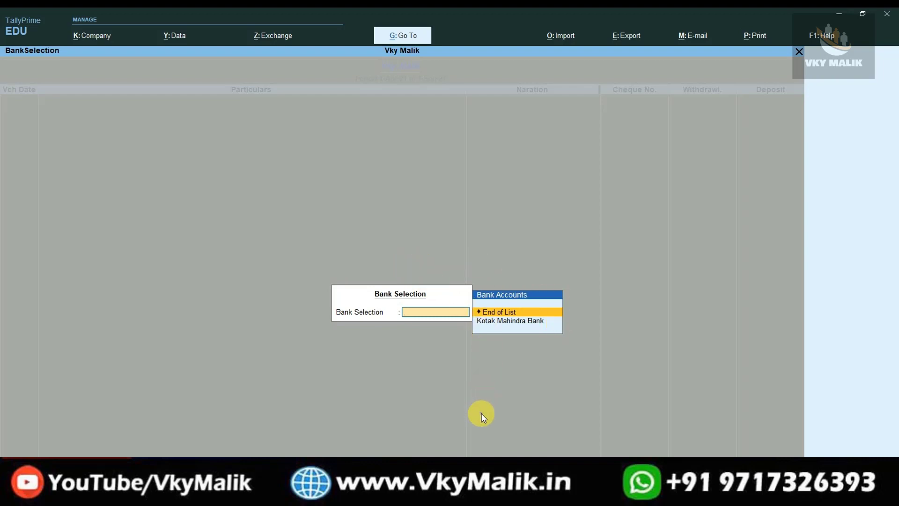
key("Down")
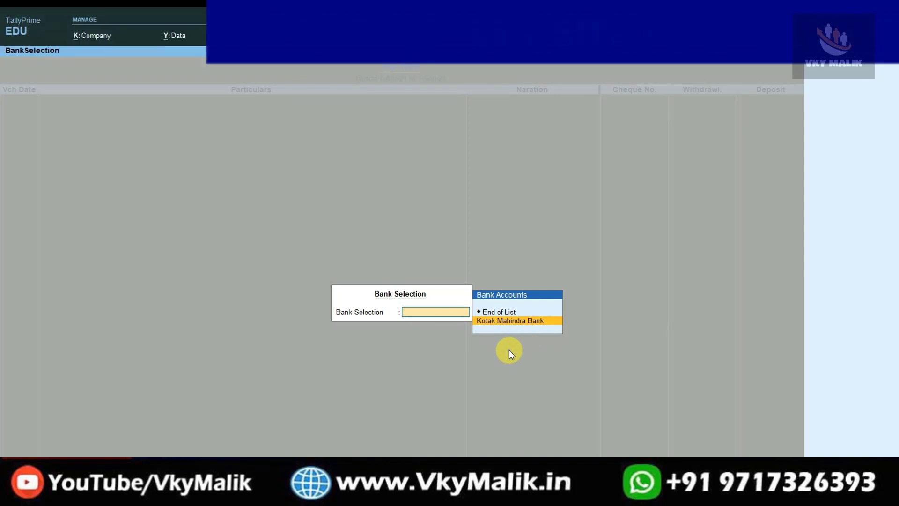
key("Return")
key("Return")
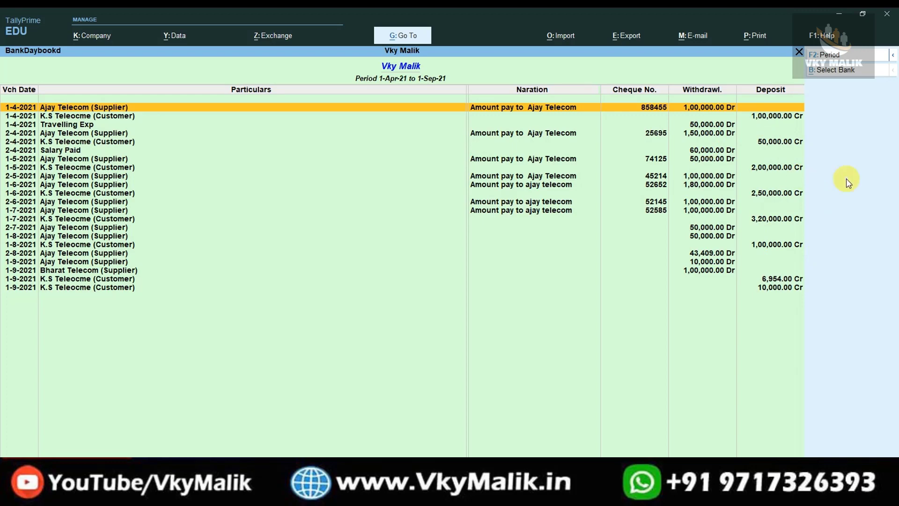
Look through all Kotak Mahindra Bank transactions in the report, from the first row to the last and back
key("Down")
key("Down")
key("Down")
key("Down")
key("Down")
key("Down")
key("Down")
key("Down")
key("Down")
key("Down")
key("Down")
key("Down")
key("Down")
key("Down")
key("Down")
key("Down")
key("Down")
key("Down")
key("Down")
key("Down")
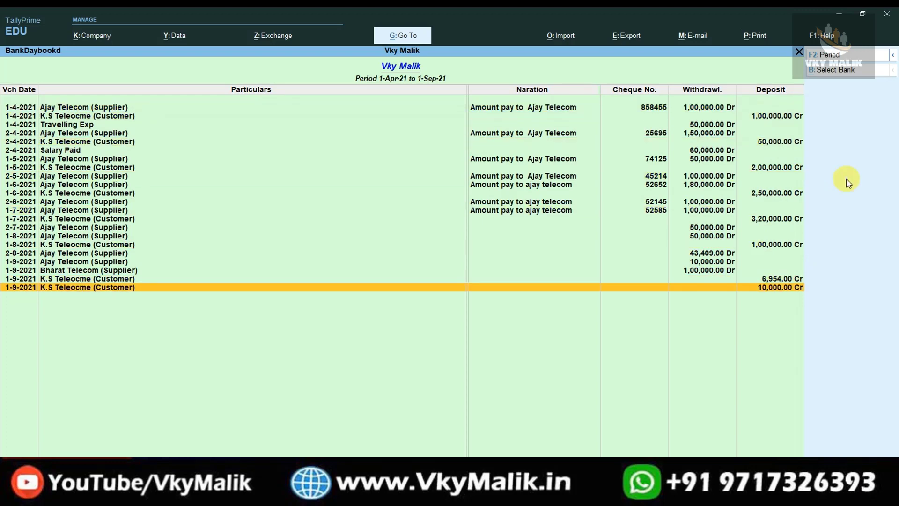
key("Up")
key("Up")
key("Up")
key("Up")
key("Up")
key("Up")
key("Up")
key("Up")
key("Up")
key("Up")
key("Up")
key("Up")
key("Up")
key("Up")
key("Up")
key("Up")
key("Up")
key("Up")
key("Up")
key("Up")
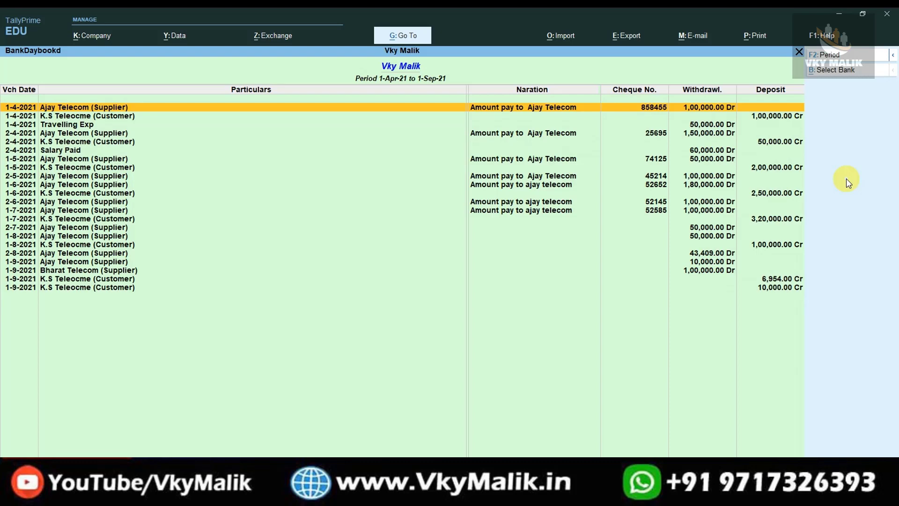
View the voucher behind the first Ajay Telecom (Supplier) entry and return to the report
key("Return")
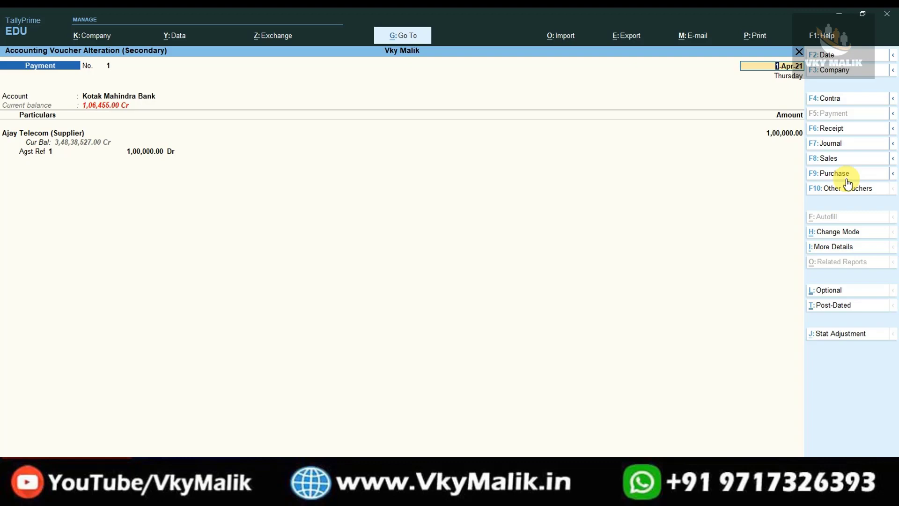
key("BackSpace")
key("Escape")
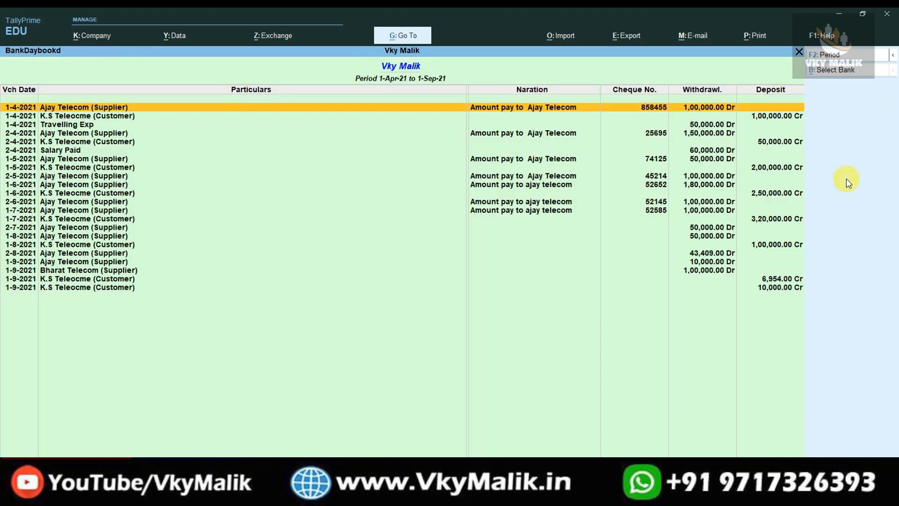
Examine the narration and cheque number columns of the report's entries down to the last row
key("Down")
key("Down")
key("Down")
key("Down")
key("Down")
key("Down")
key("Down")
key("Down")
key("Down")
key("Down")
key("Down")
key("Down")
key("Down")
key("Down")
key("Down")
key("Down")
key("Down")
key("Down")
key("Down")
key("Down")
key("Down")
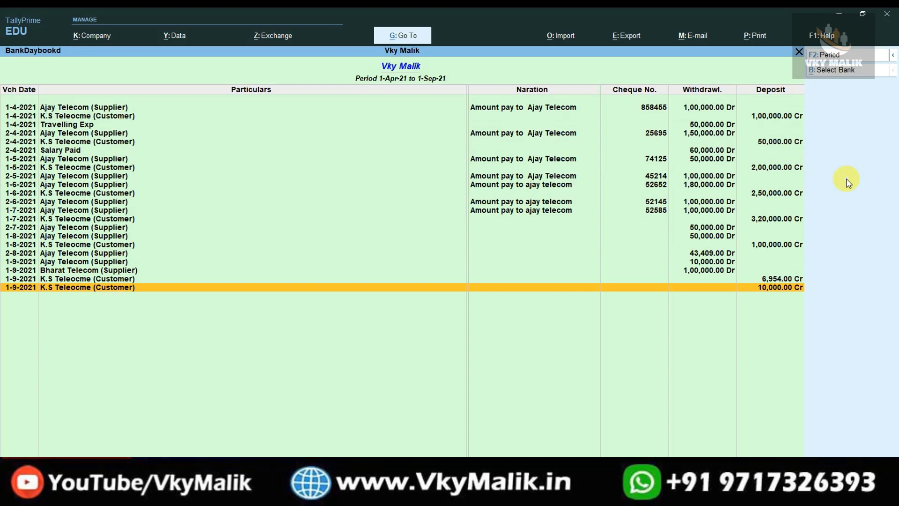
key("Up")
key("Up")
key("Up")
key("Up")
key("Up")
key("Up")
key("Up")
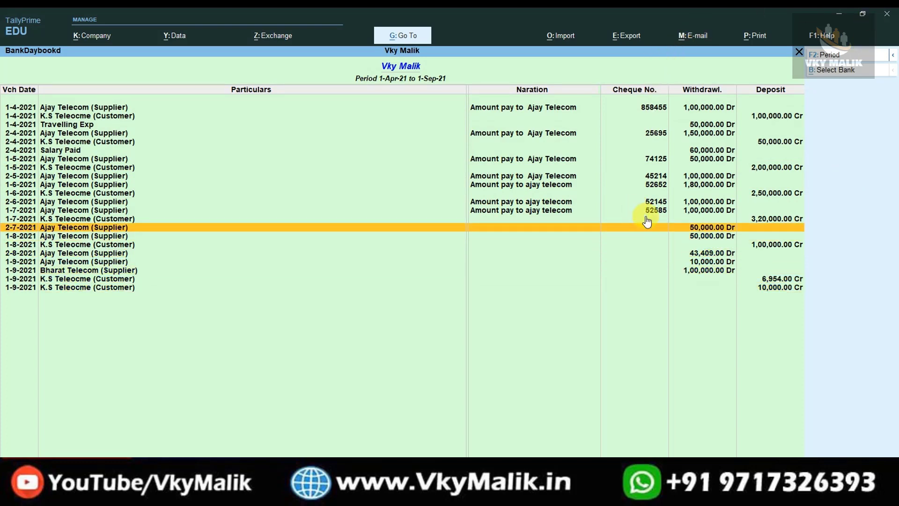
key("Down")
key("Down")
key("Down")
key("Down")
key("Down")
key("Down")
key("Down")
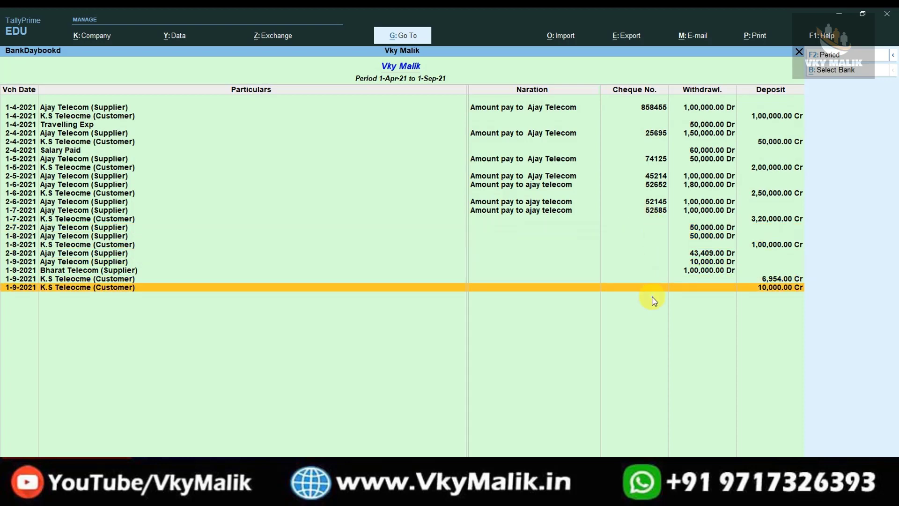
Add cheque number 415258 and a person's name as narration to the last K.S Teleocme (Customer) receipt, and save the voucher
key("Return")
key("Return")
key("Return")
key("Return")
key("Return")
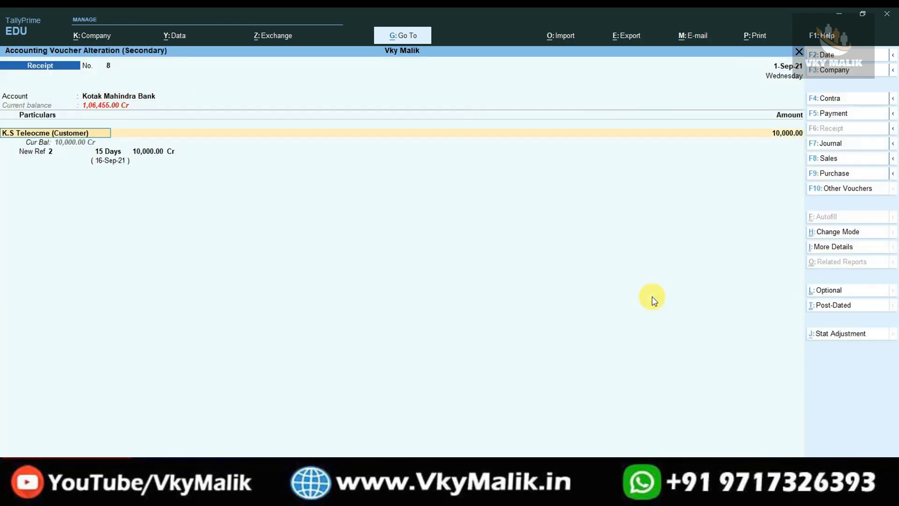
key("Return")
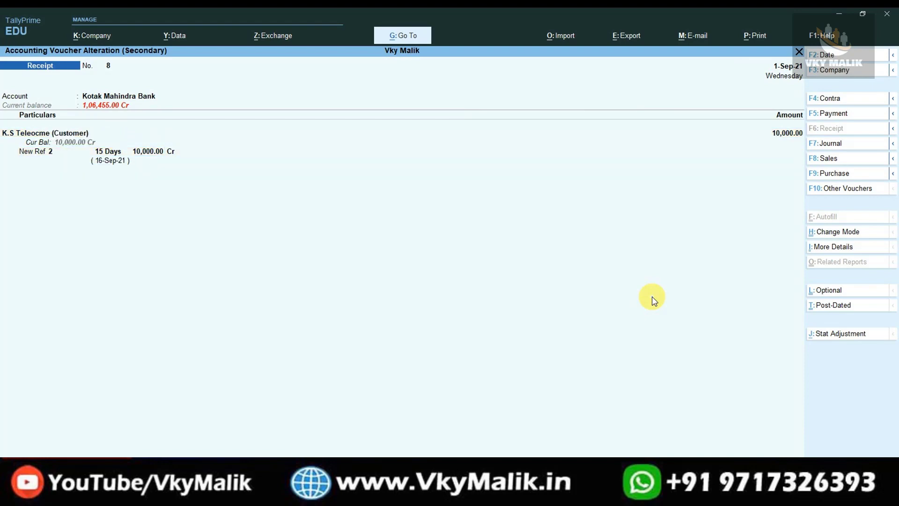
key("Return")
key("Return")
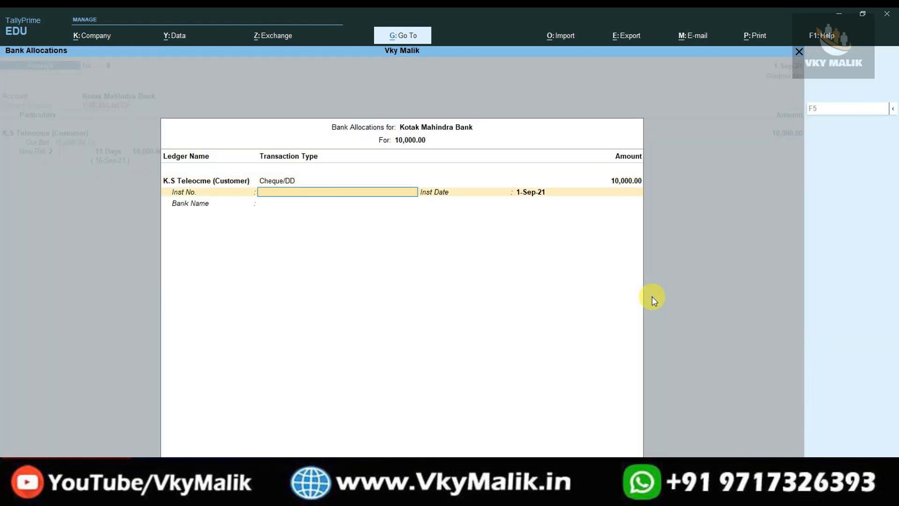
key("Return")
key("Return")
key("Return")
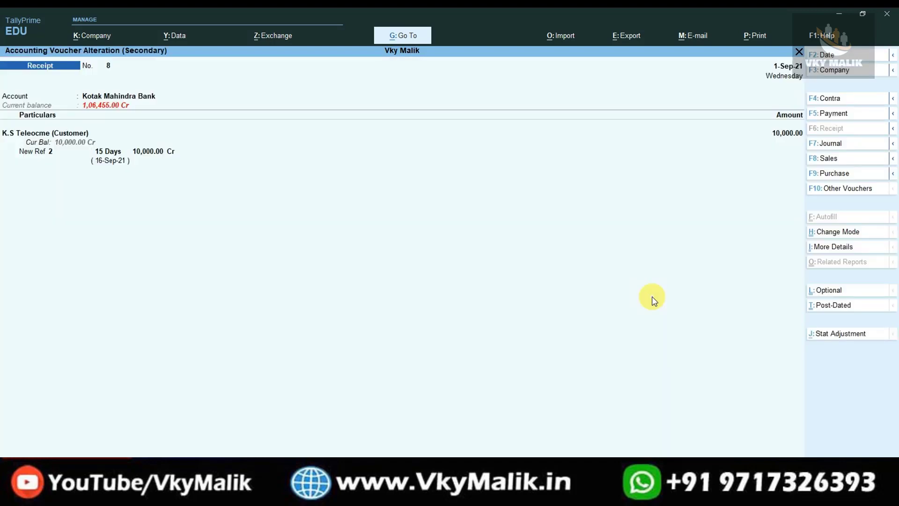
key("Return")
key("Return")
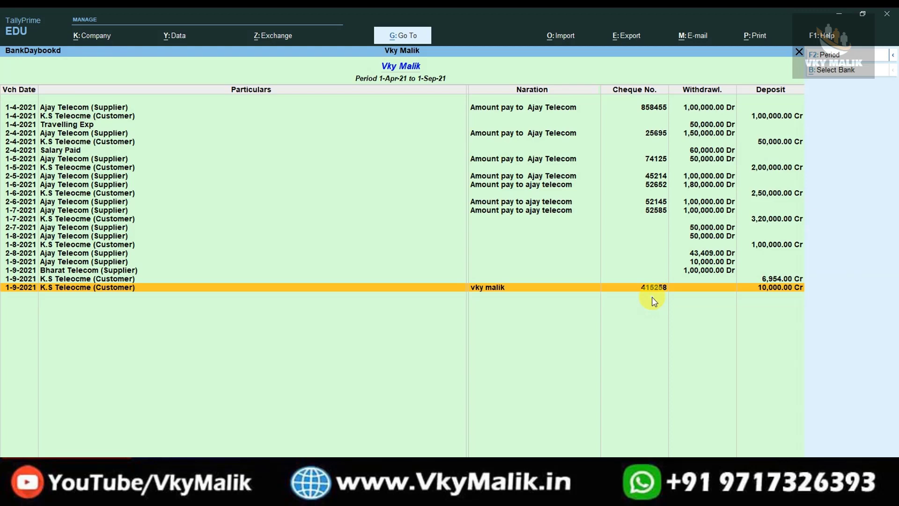